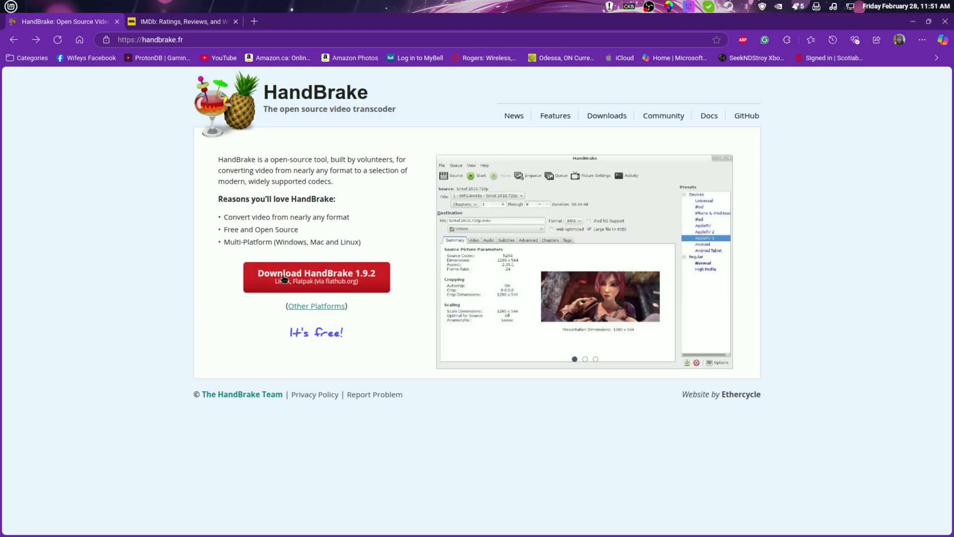
Step: Open the HandBrake website's downloads page, and look up the movie Taken 2 (2012) on IMDb
click(608, 116)
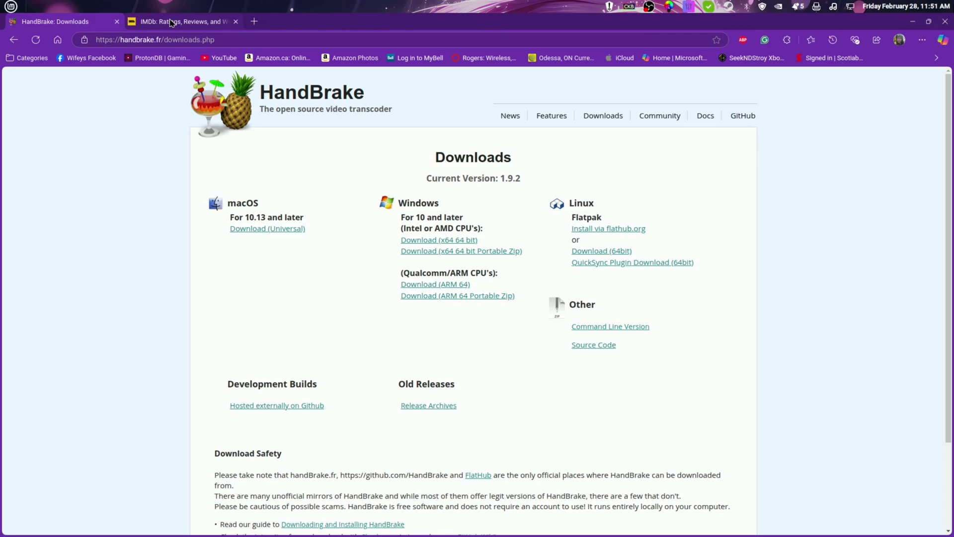
mouse_move(171, 23)
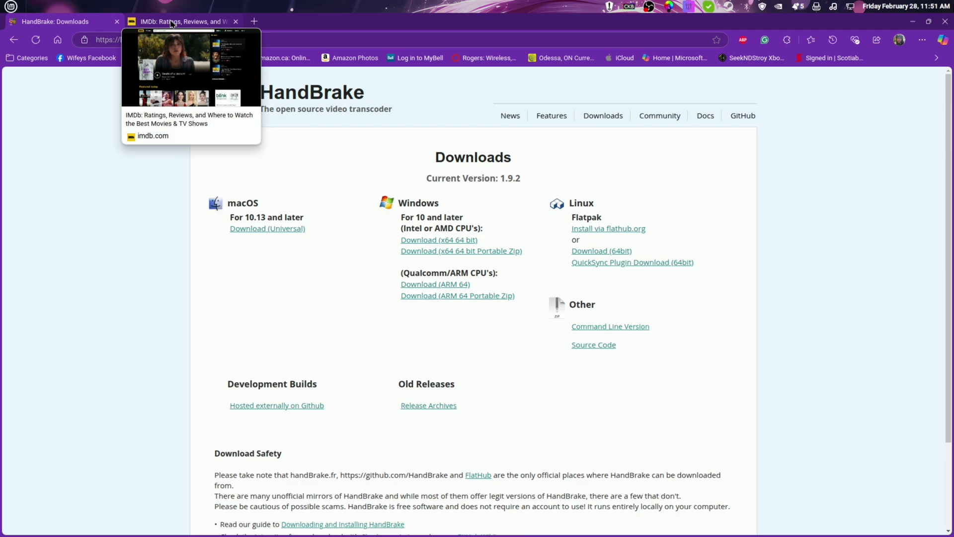
click(170, 23)
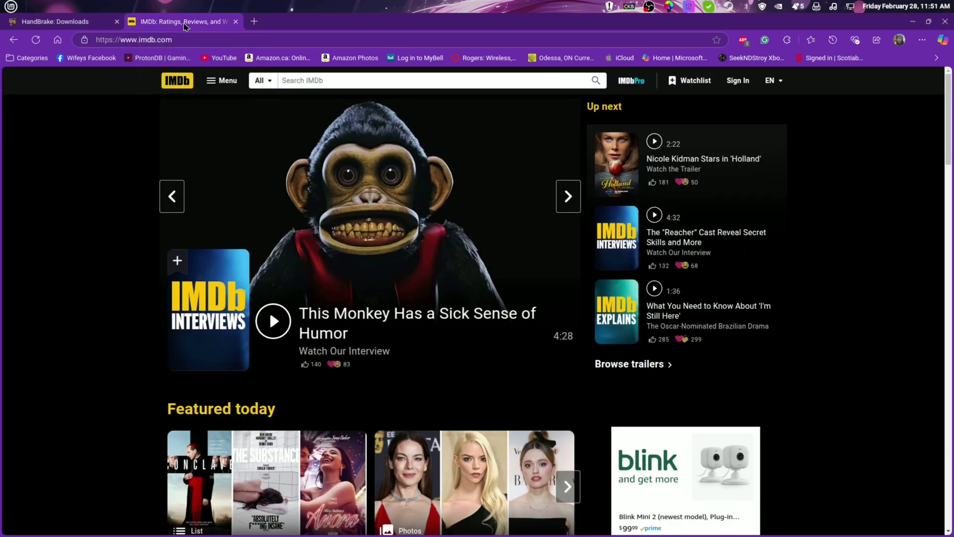
click(314, 82)
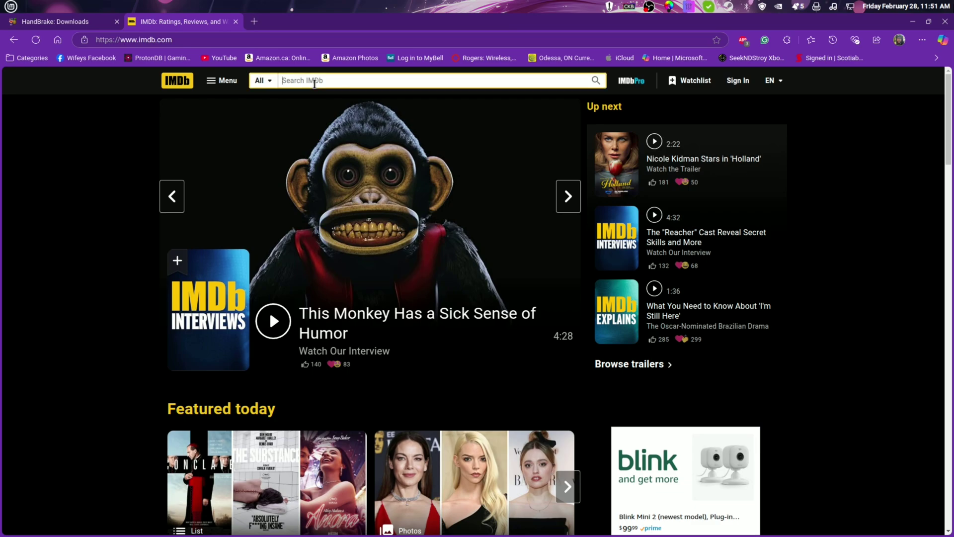
text(Ta)
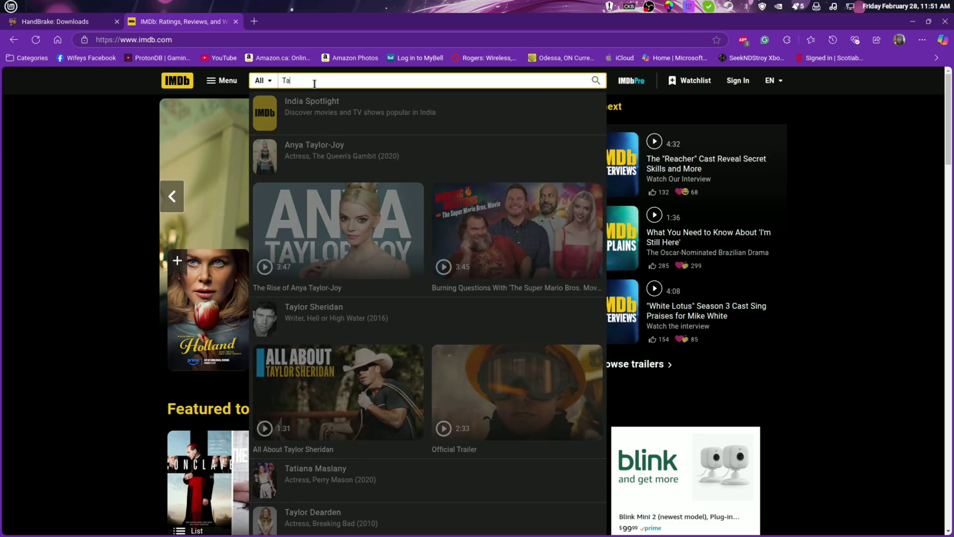
text(ken 2)
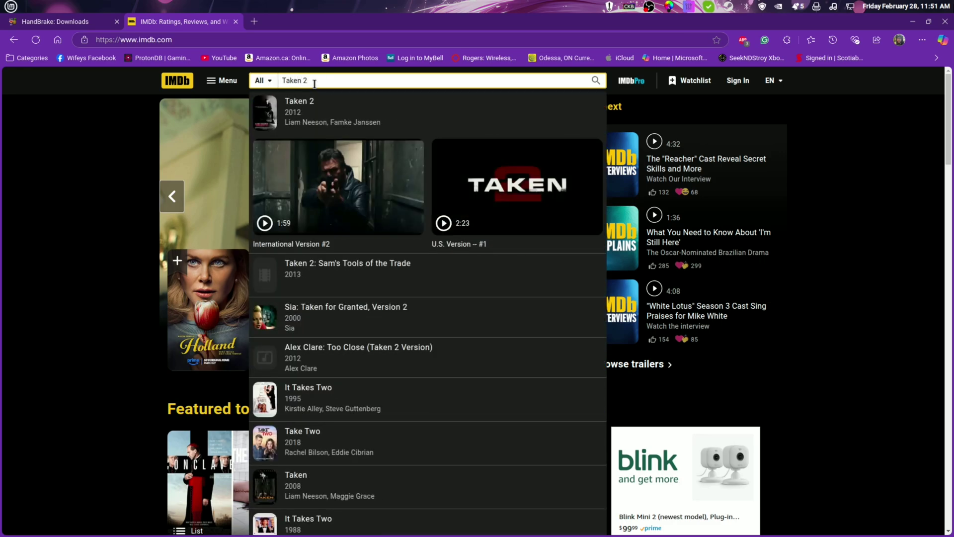
click(324, 105)
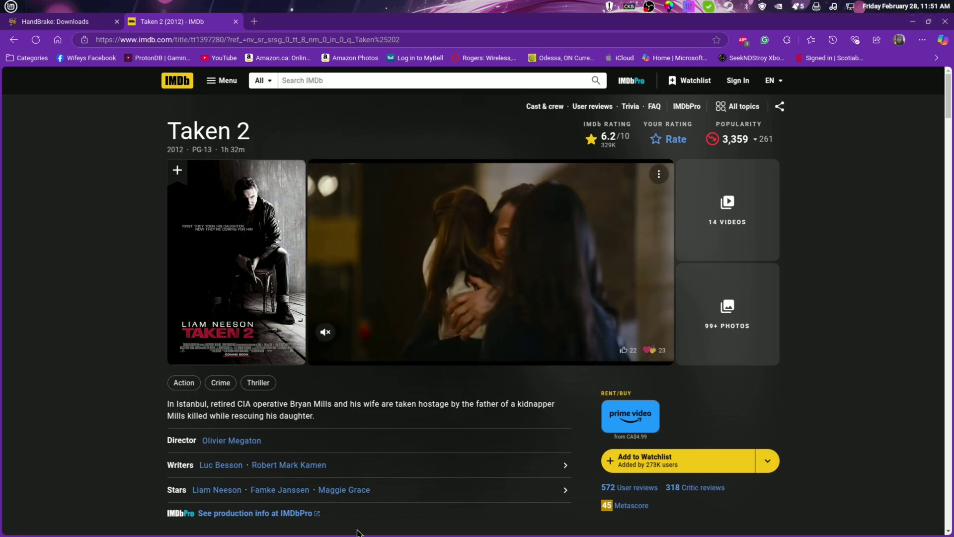
Step: Switch to the HandBrake application, close its Queue window and maximize the main window
click(98, 21)
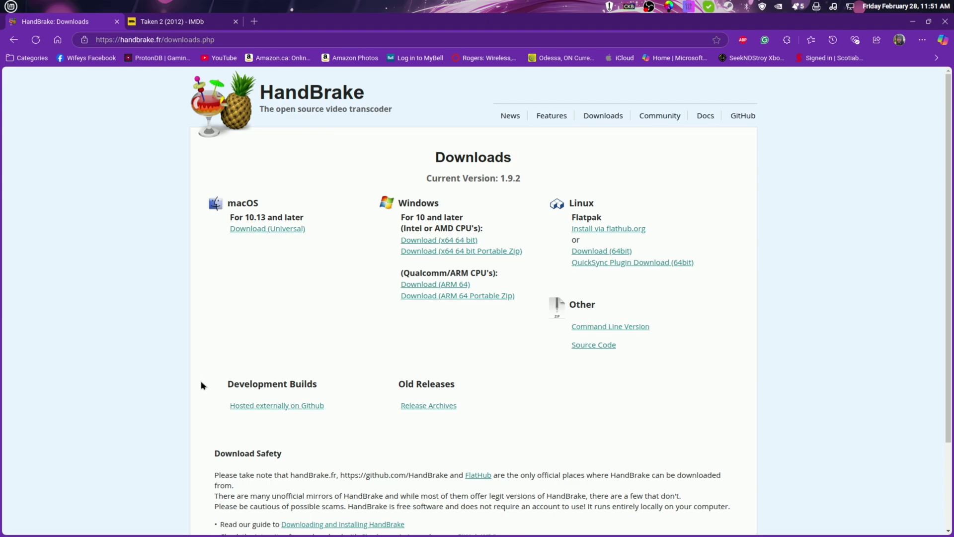
mouse_move(251, 522)
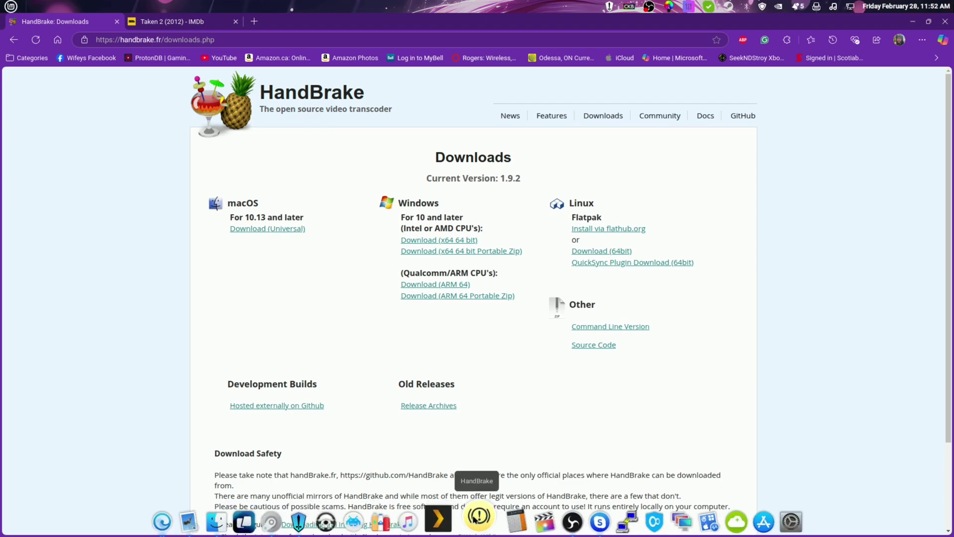
click(475, 518)
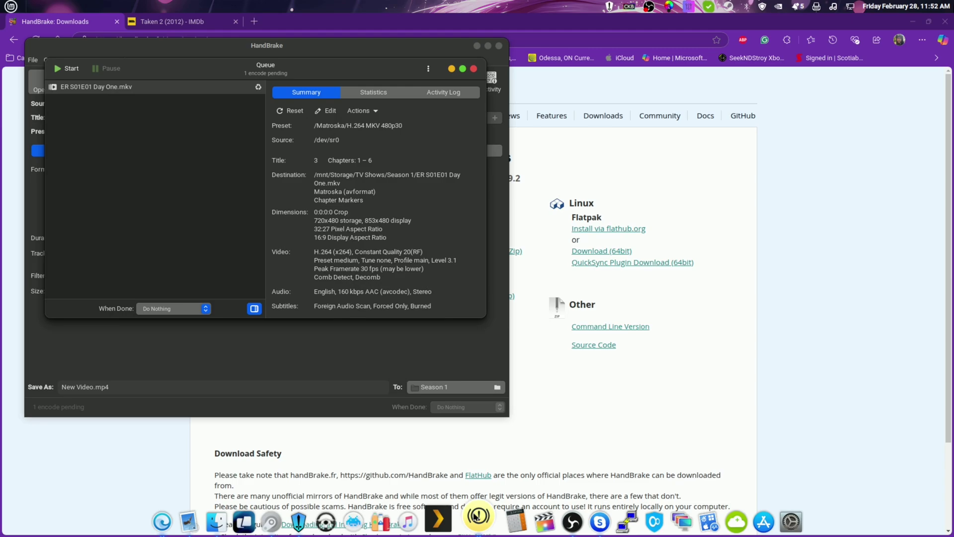
click(474, 69)
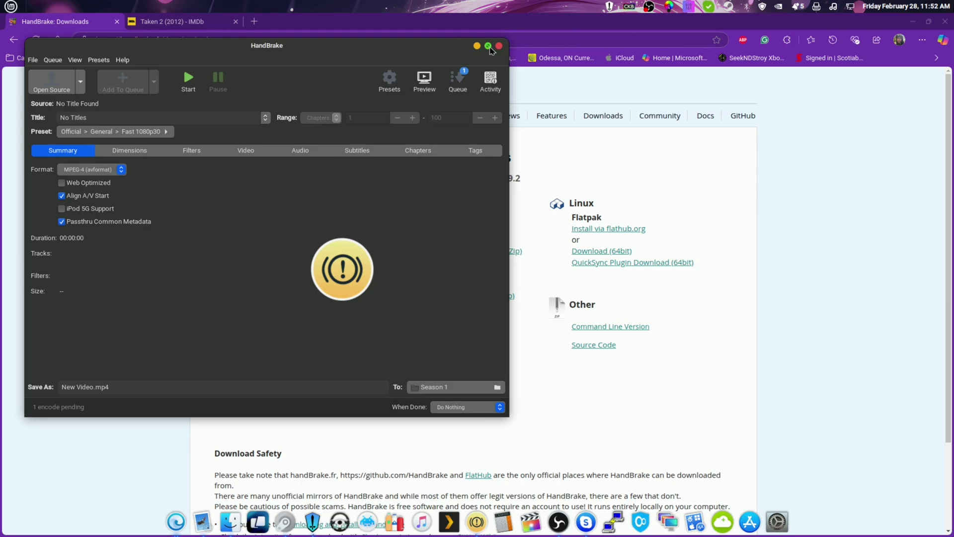
click(488, 47)
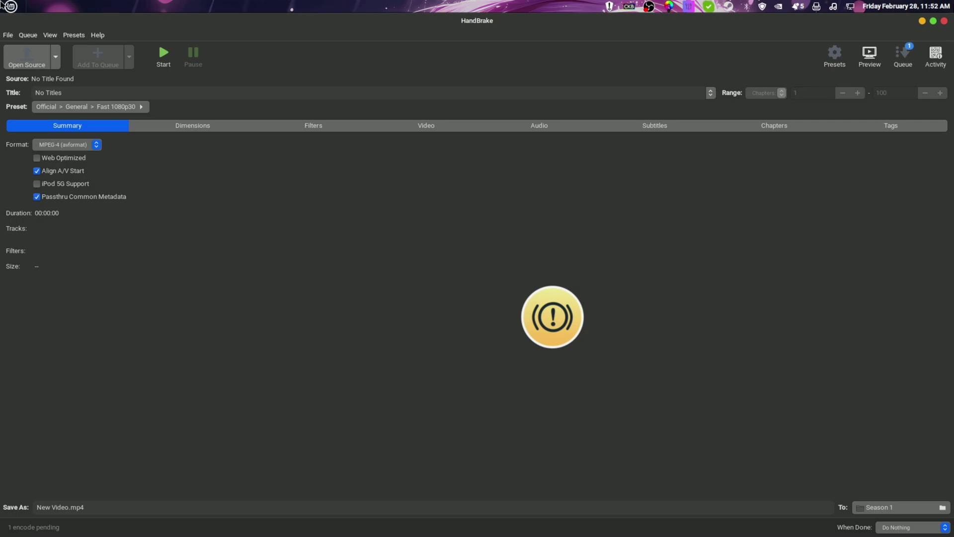
Step: Load the disc in the /dev/sr0 drive as the video source
click(8, 35)
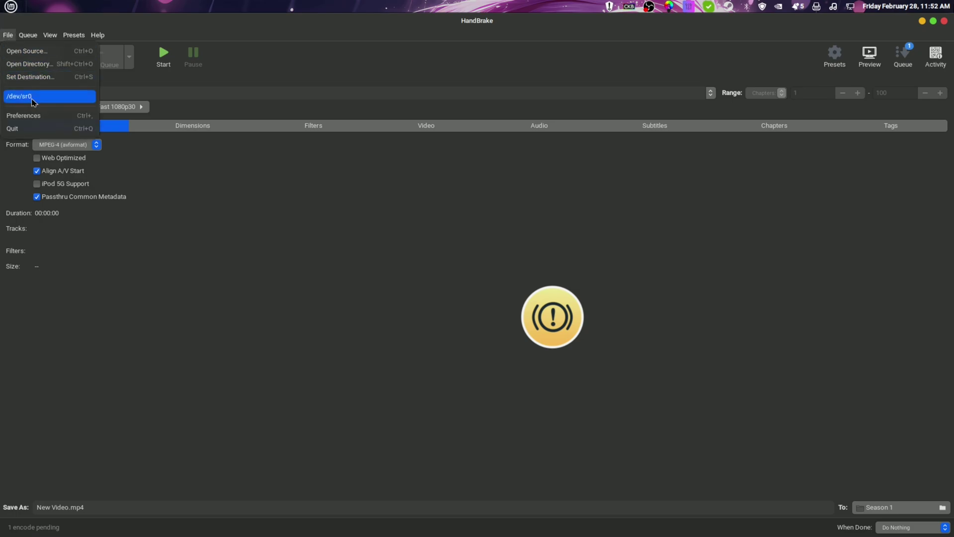
click(32, 96)
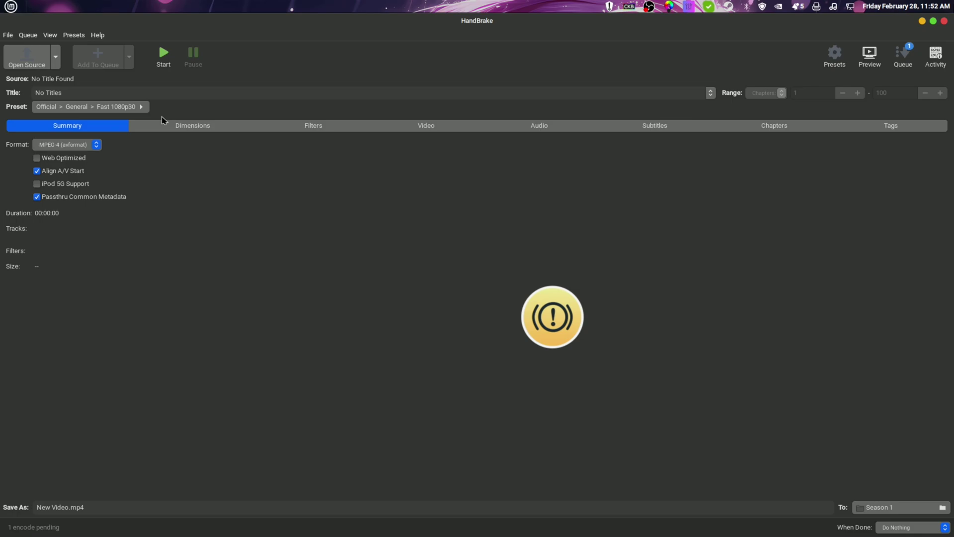
click(8, 34)
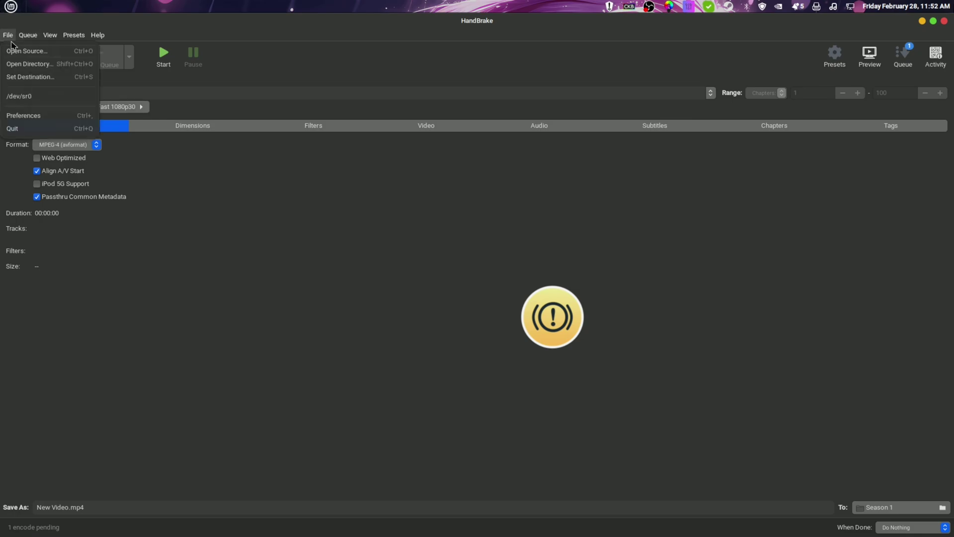
click(158, 26)
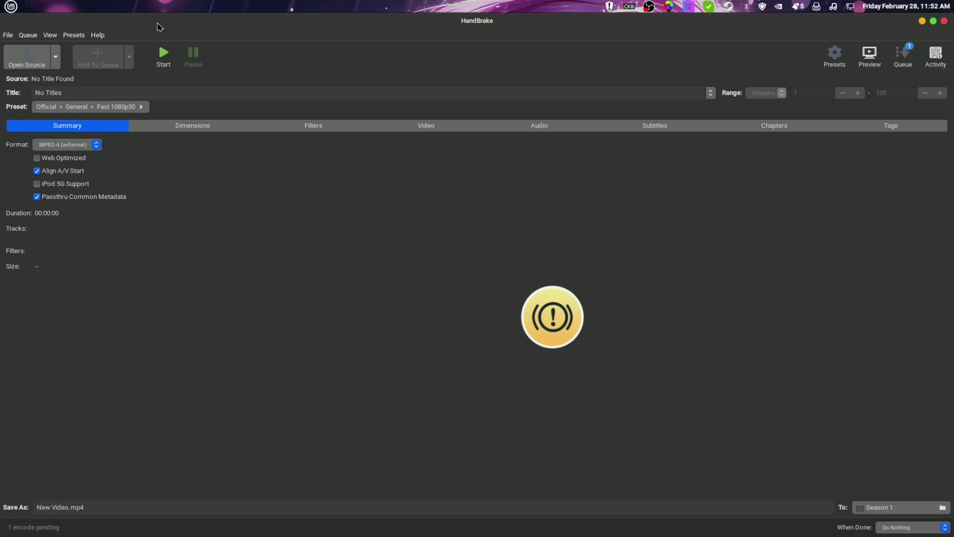
click(10, 35)
click(50, 96)
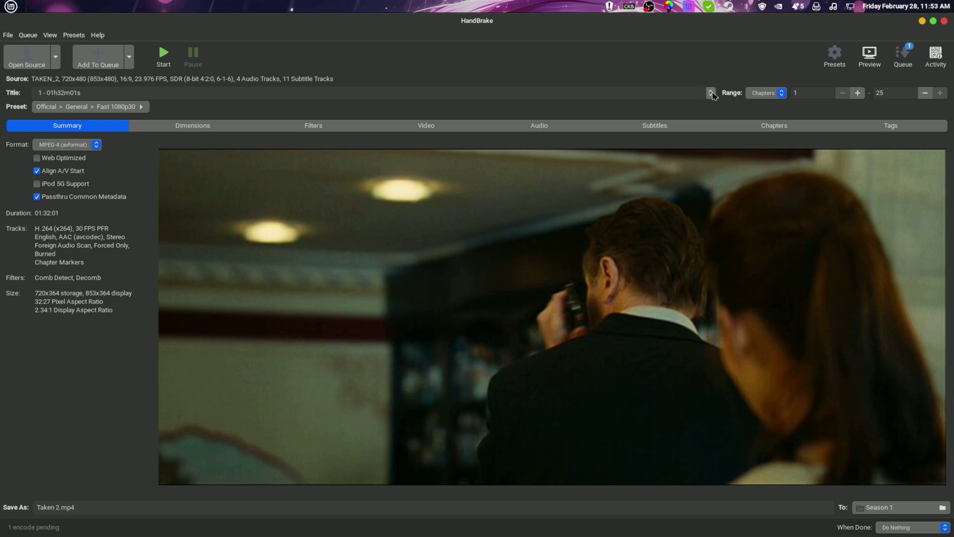
Step: Apply the official Matroska preset H.264 MKV 480p30 to the disc's title 1
click(711, 93)
click(115, 106)
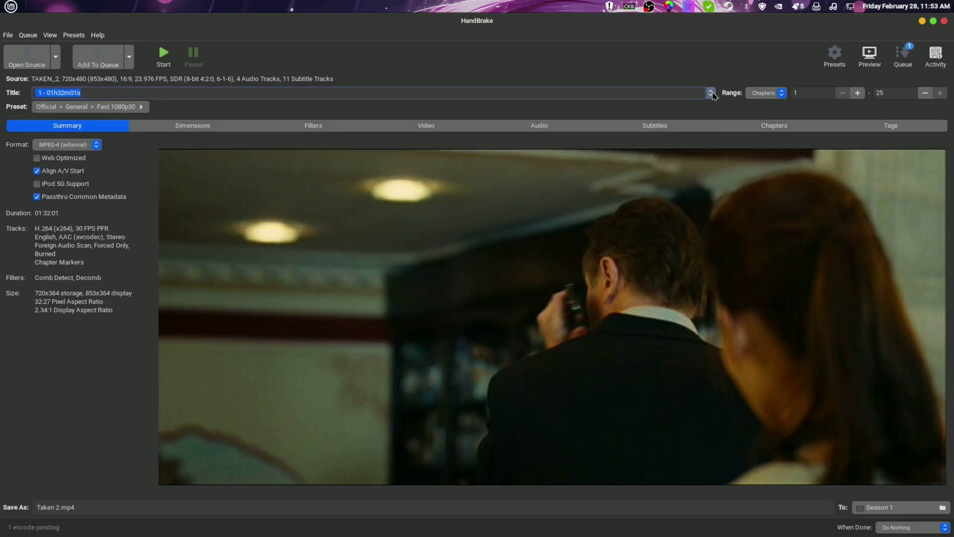
click(77, 113)
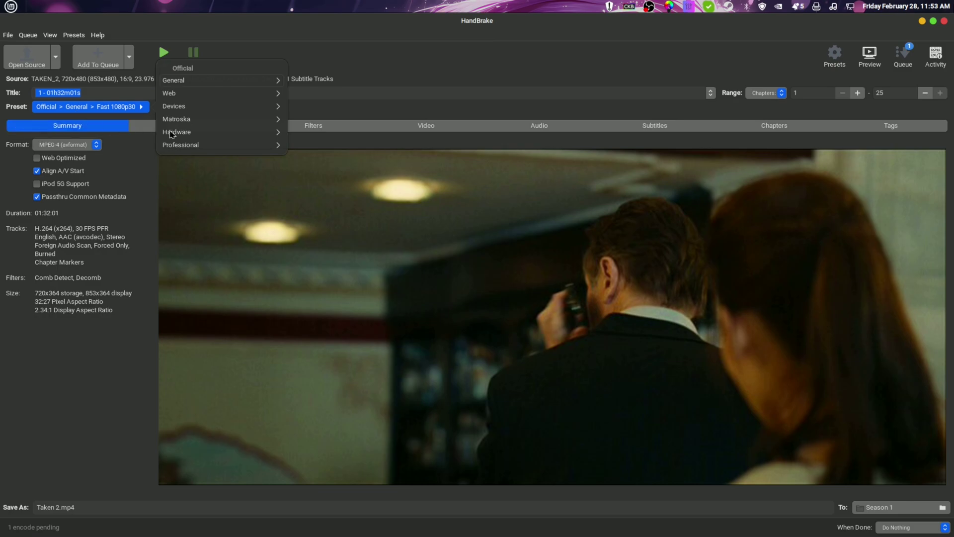
click(219, 121)
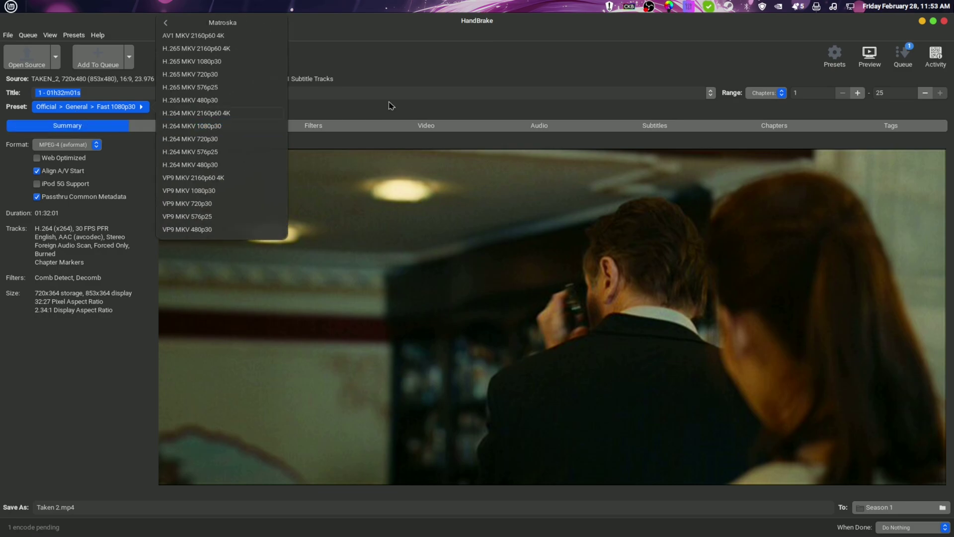
click(393, 71)
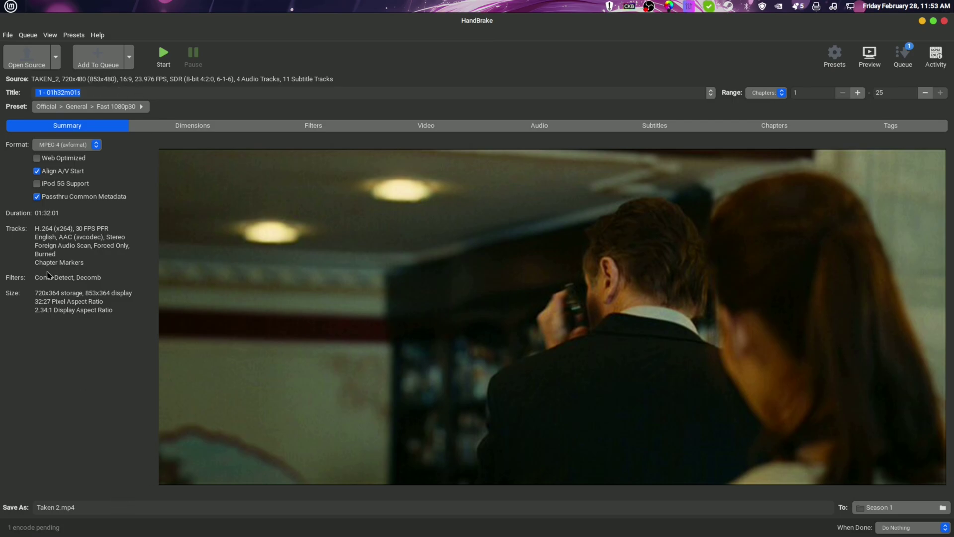
click(82, 107)
click(231, 119)
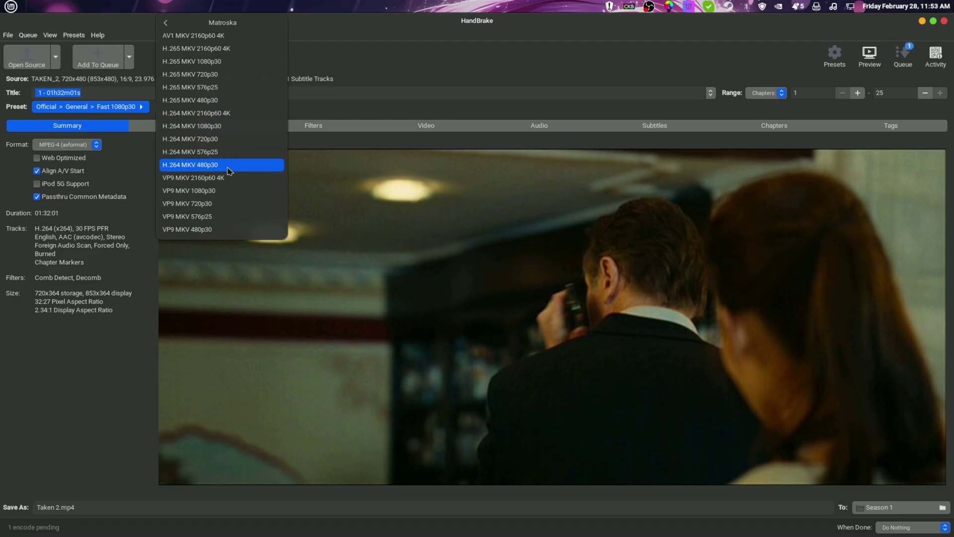
click(223, 165)
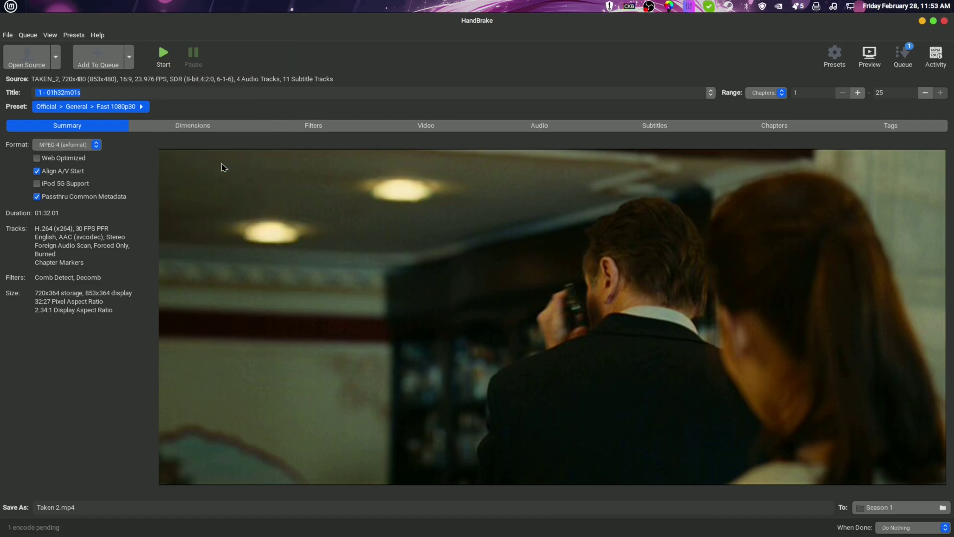
Step: Look over the dimension and filter settings, and set the video encoder's speed preset to slow
click(200, 126)
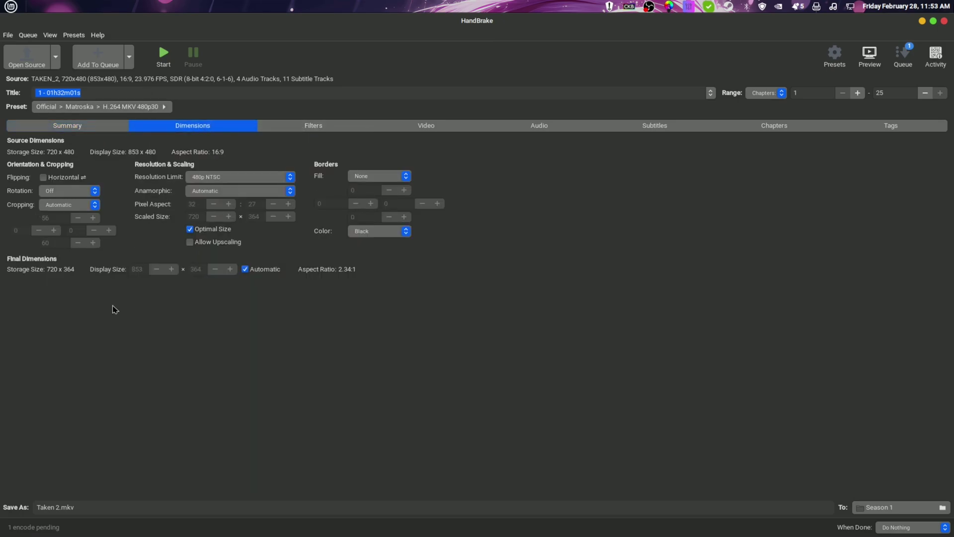
key(alt+Tab)
click(294, 128)
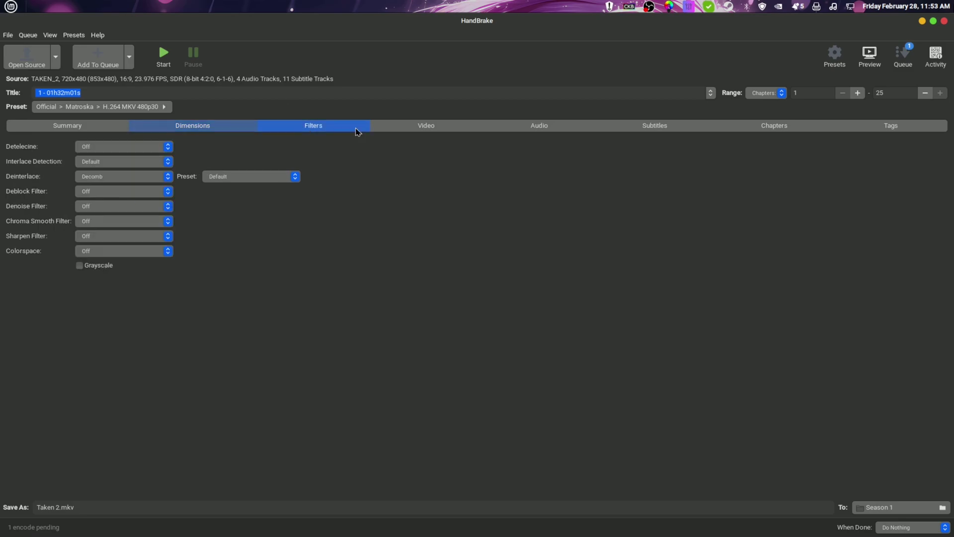
click(445, 127)
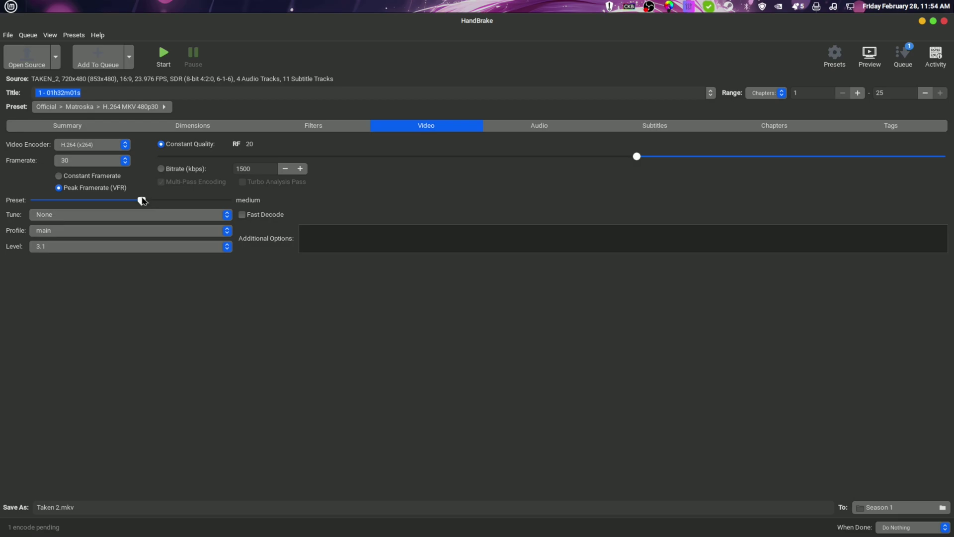
drag(142, 200, 164, 204)
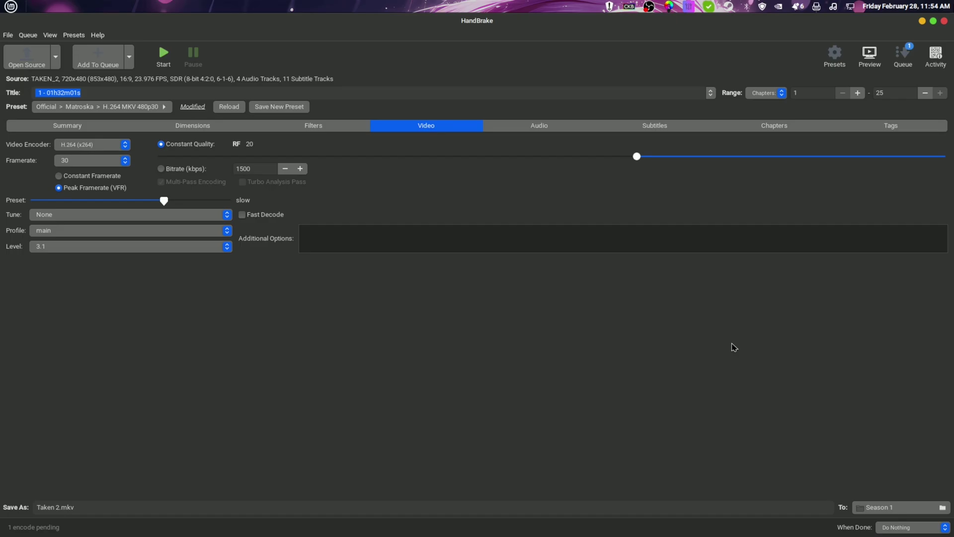
Step: Check the audio, subtitle and chapter settings, and tag the video with the title "Taken 2" and release date 2012
click(551, 128)
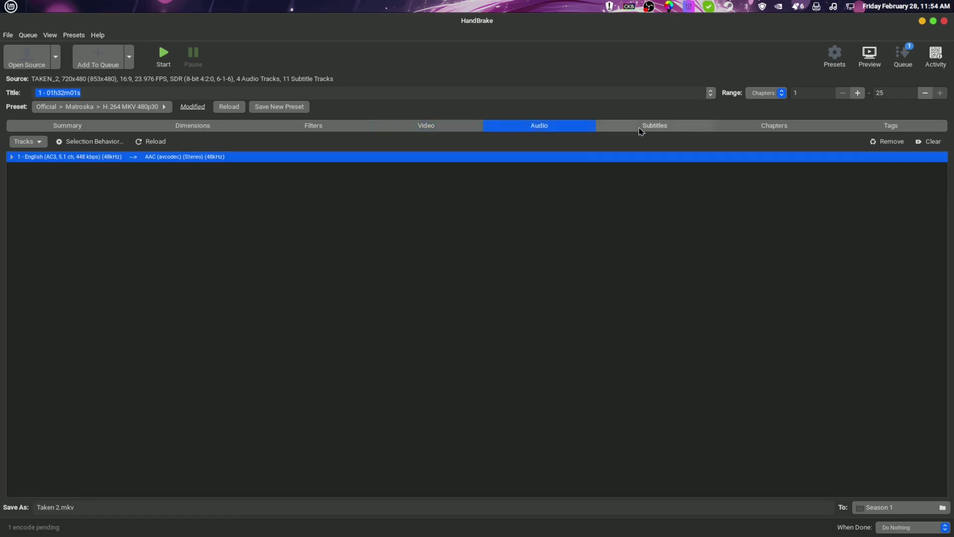
click(641, 129)
click(775, 128)
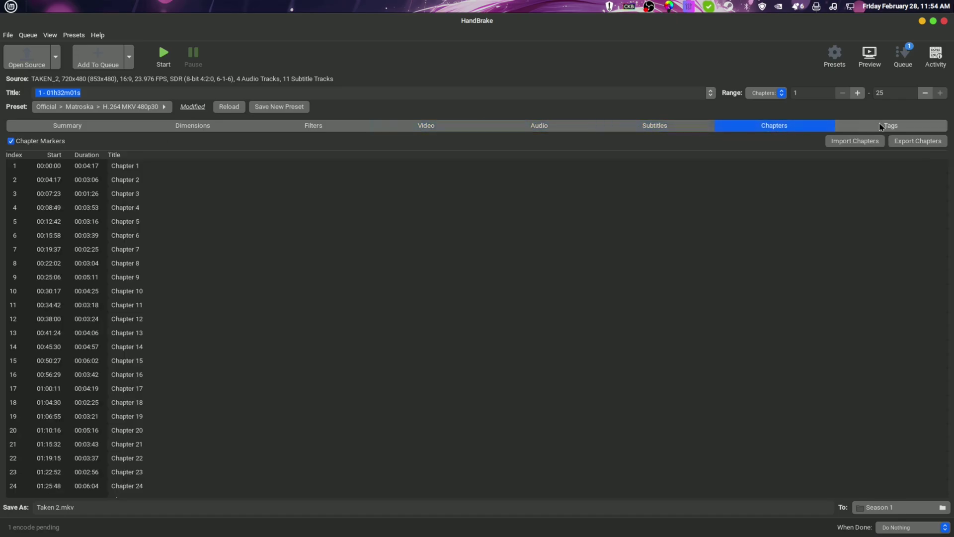
scroll(70, 284, down, 1)
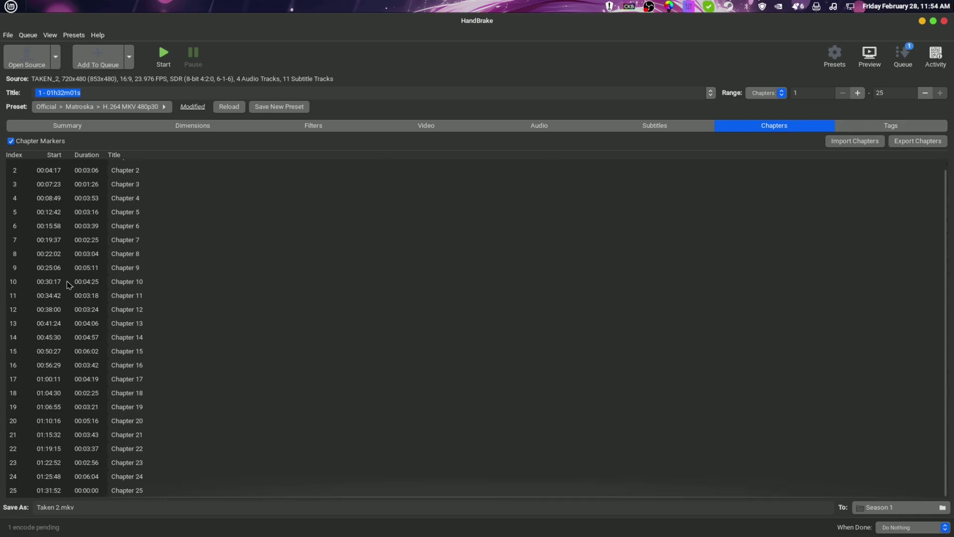
scroll(69, 298, up, 1)
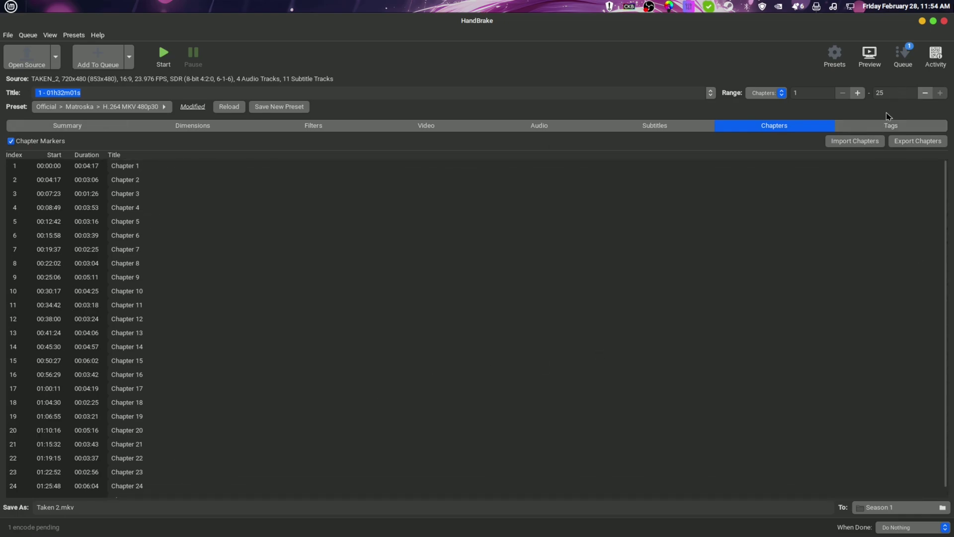
click(890, 128)
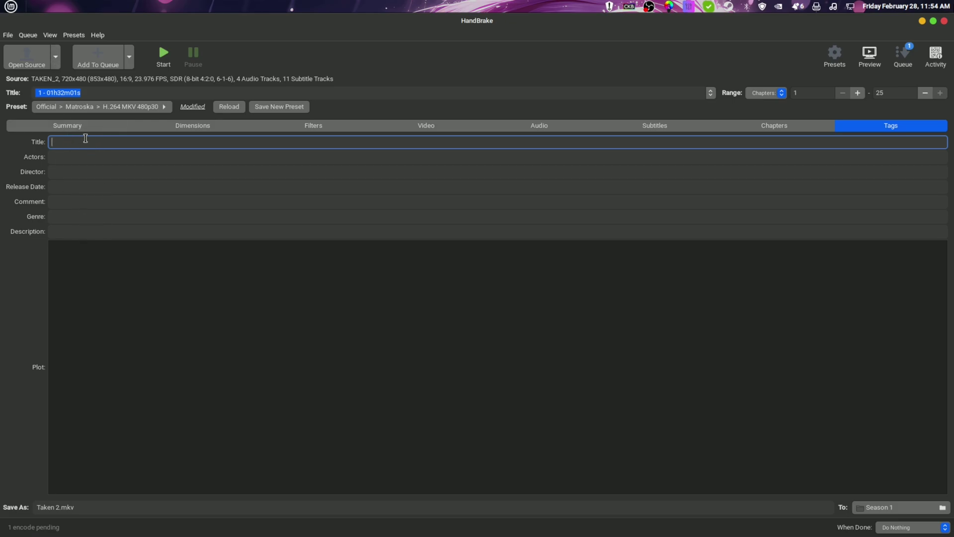
text(Taken 2)
click(58, 187)
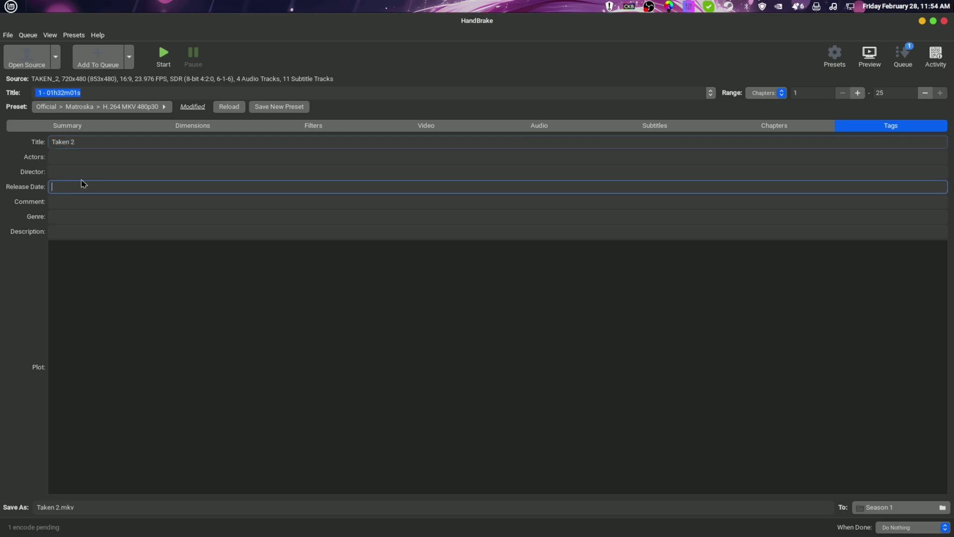
text(2012)
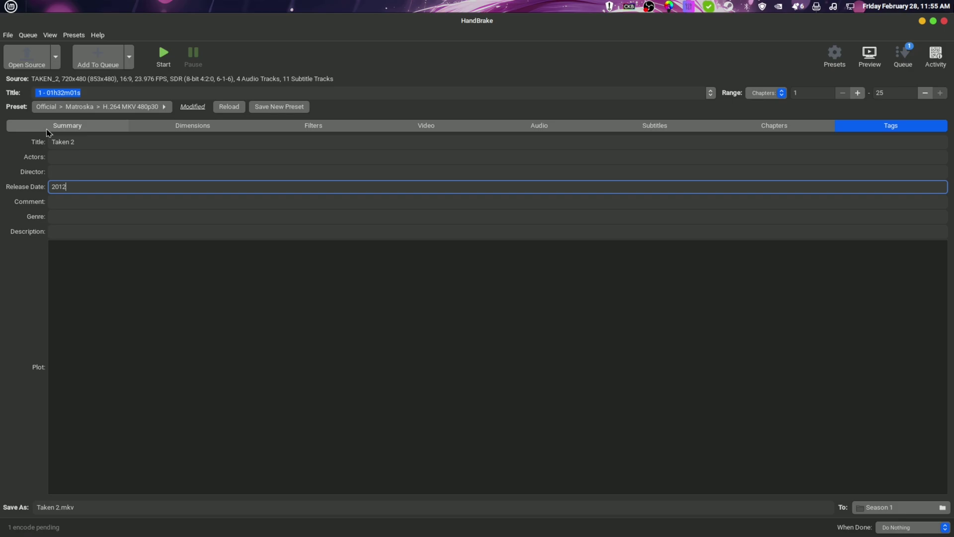
click(67, 126)
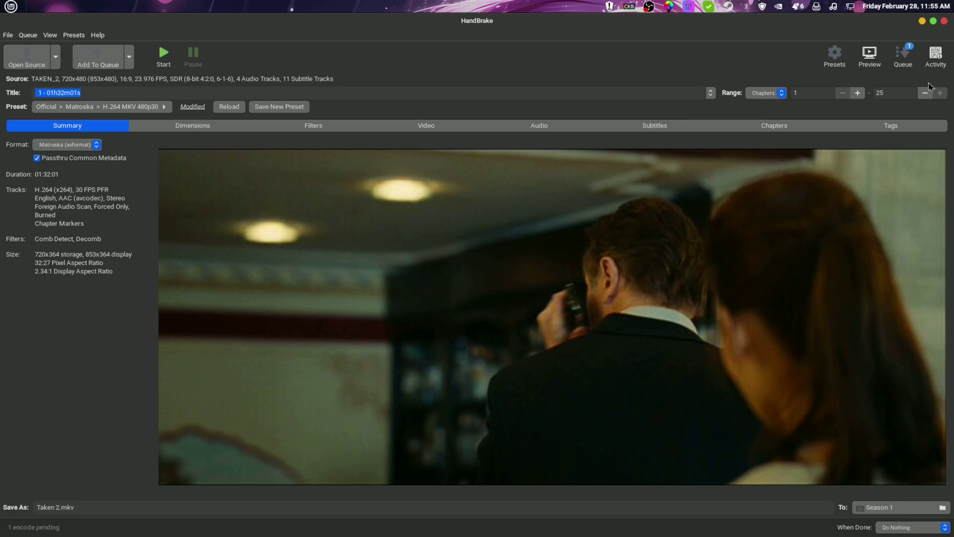
Step: Clear all pending jobs from the encode queue and close the queue window
click(903, 55)
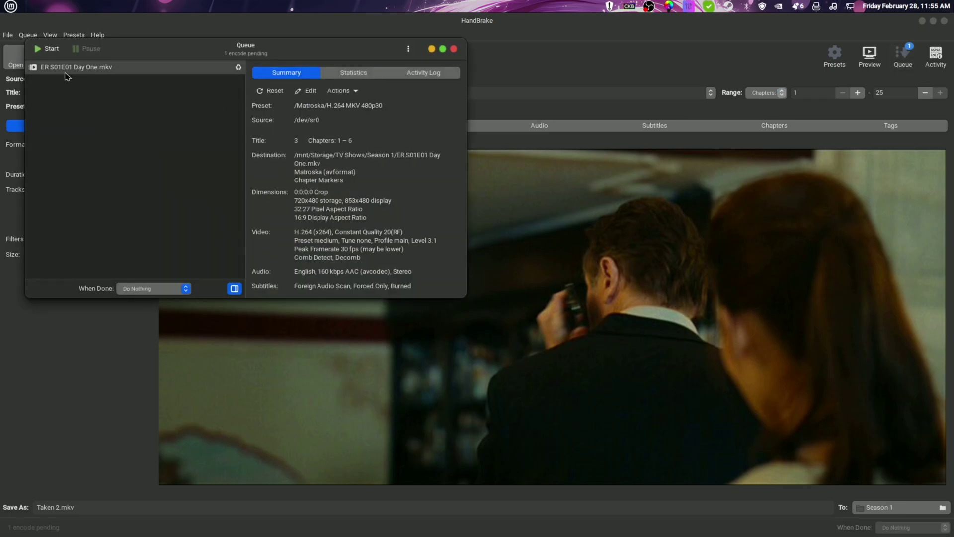
click(409, 49)
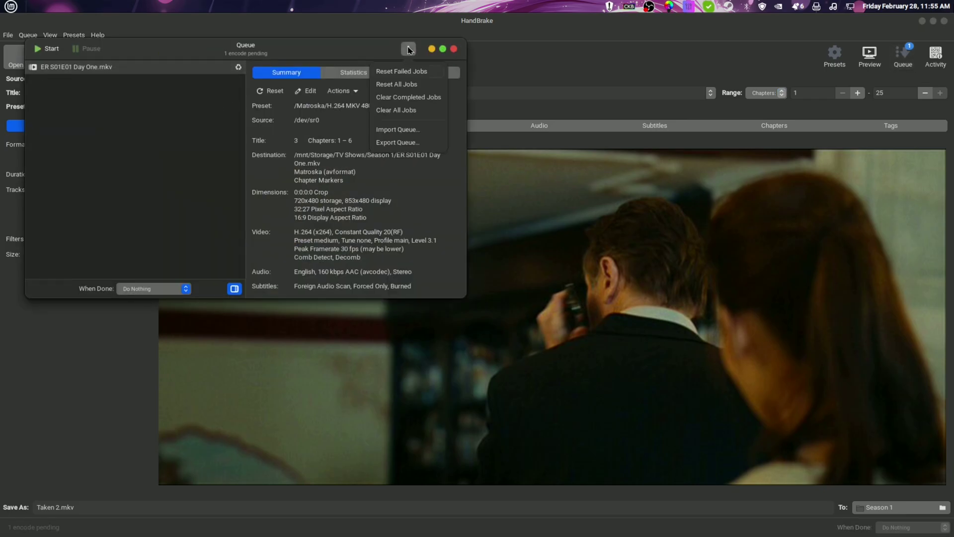
click(414, 109)
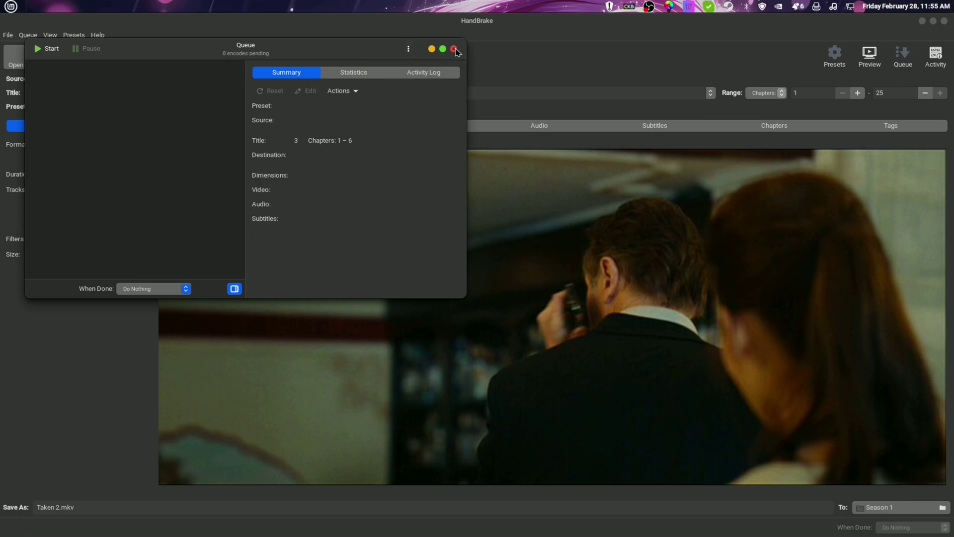
click(454, 48)
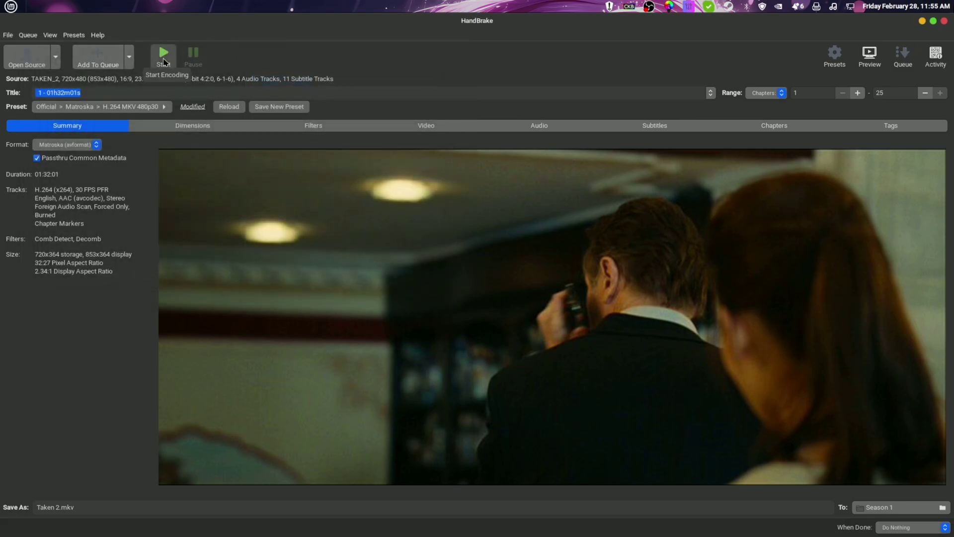
Step: Set the destination directory for the encoded file to the Storage folder under mnt
click(901, 507)
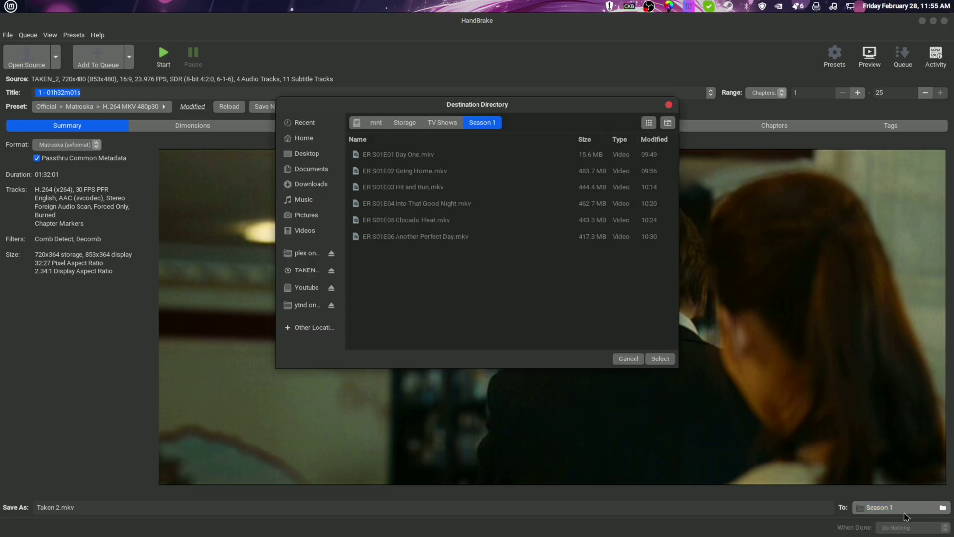
click(404, 122)
click(591, 314)
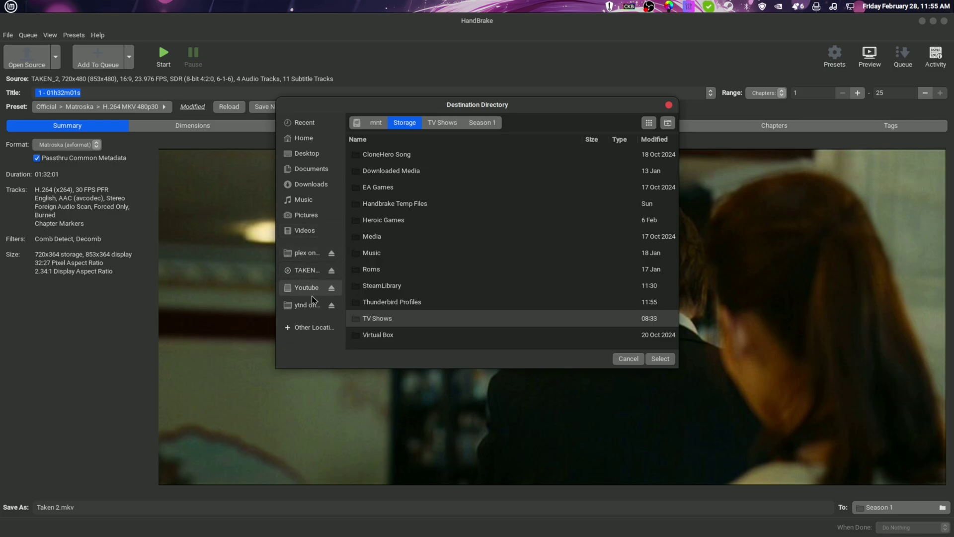
click(375, 123)
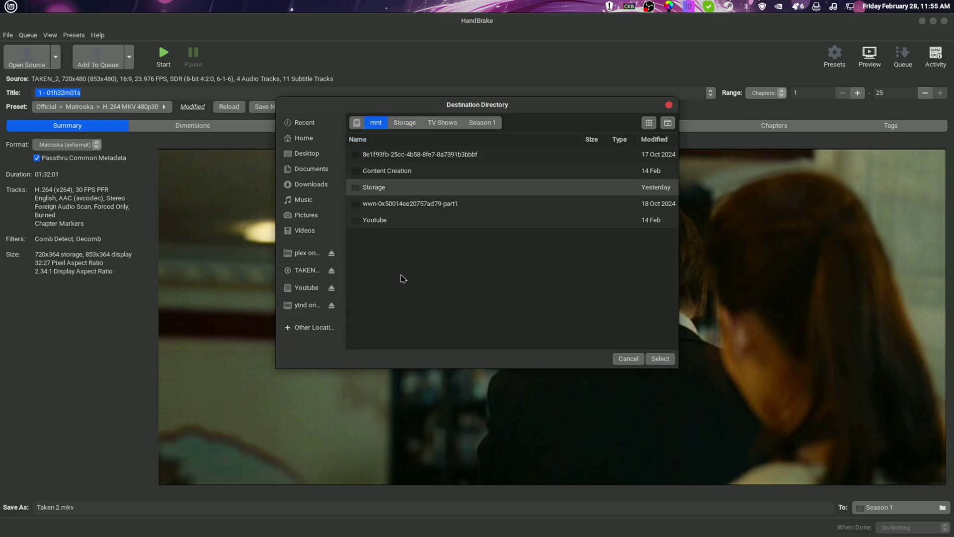
double_click(379, 187)
click(660, 359)
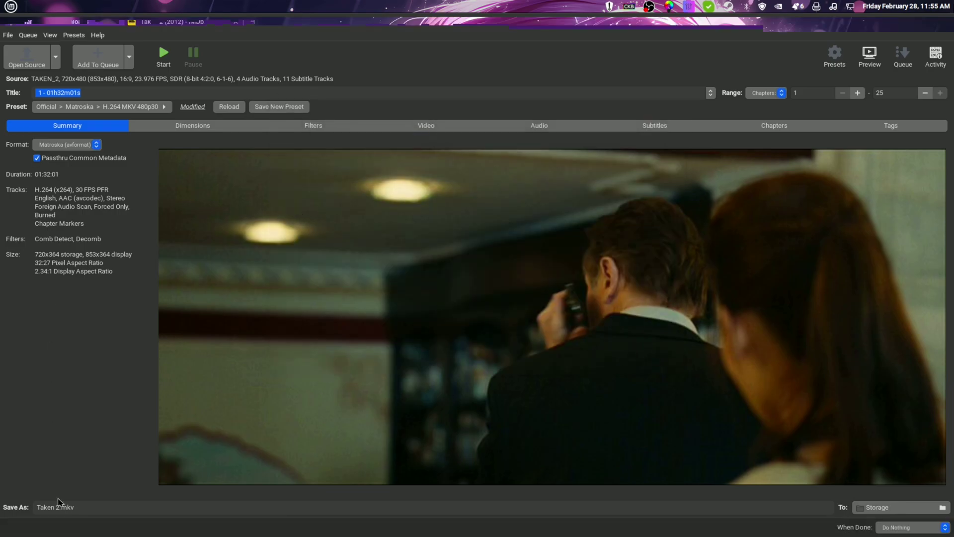
Step: Rename the output file to "Taken 2 (2012).mkv" and start encoding the disc
click(46, 510)
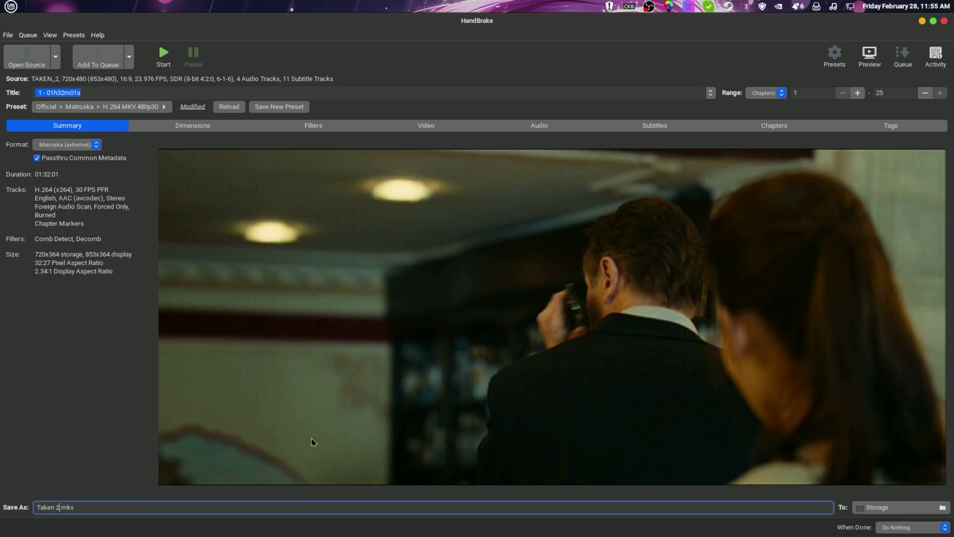
text((2012))
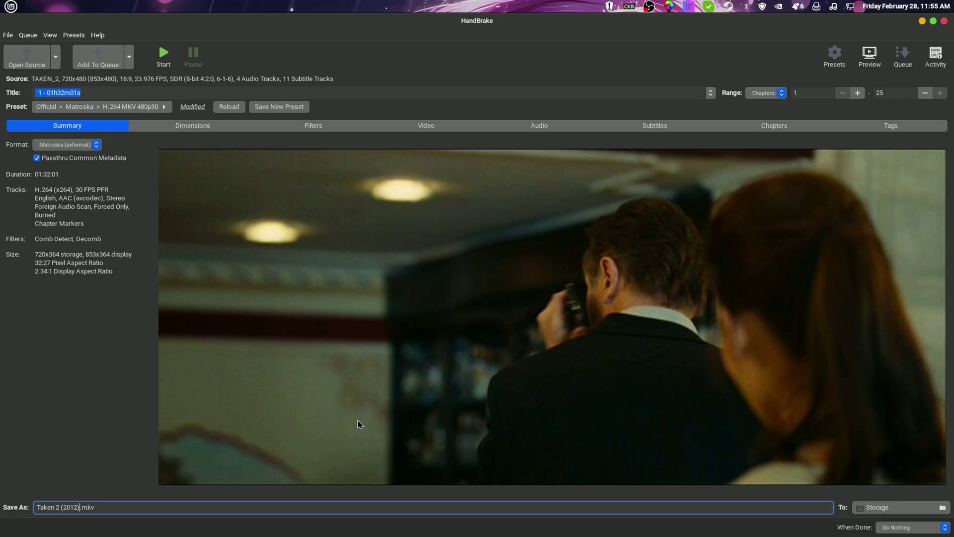
click(162, 52)
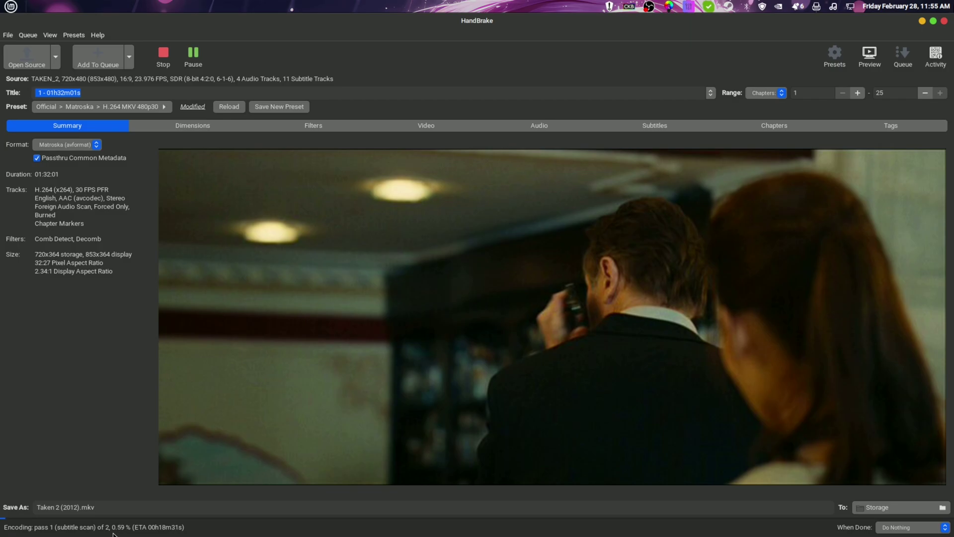
Step: Check the encode's progress and review the video encoder settings, returning to the summary
mouse_move(184, 534)
click(414, 126)
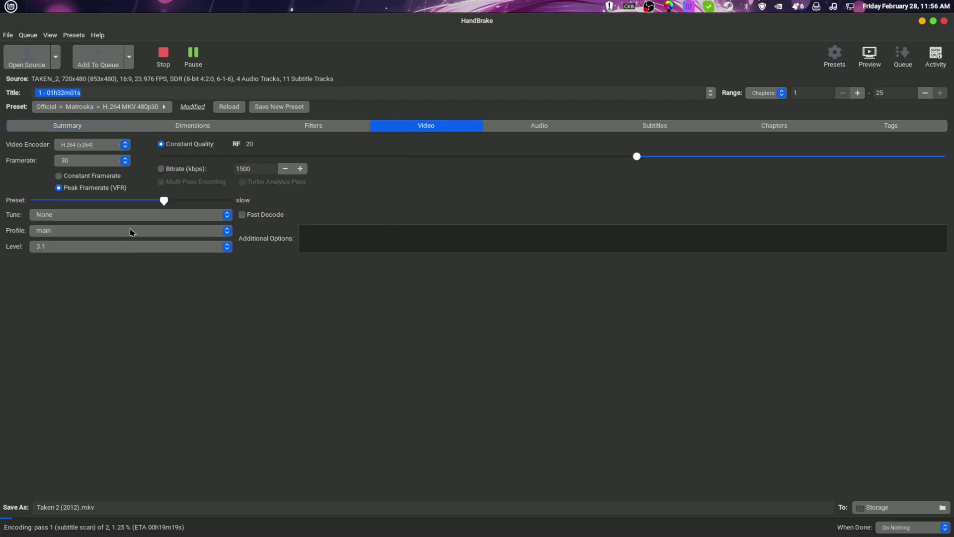
click(59, 125)
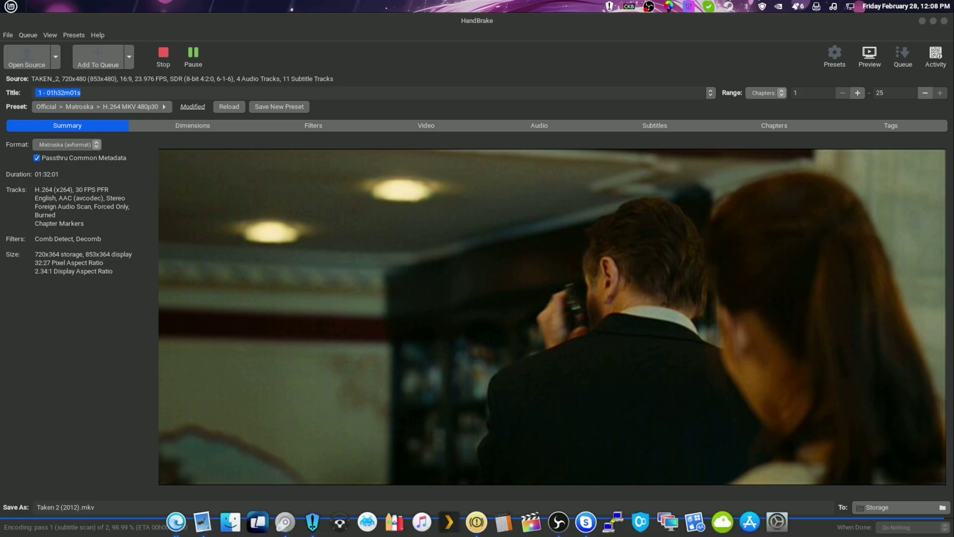
click(512, 38)
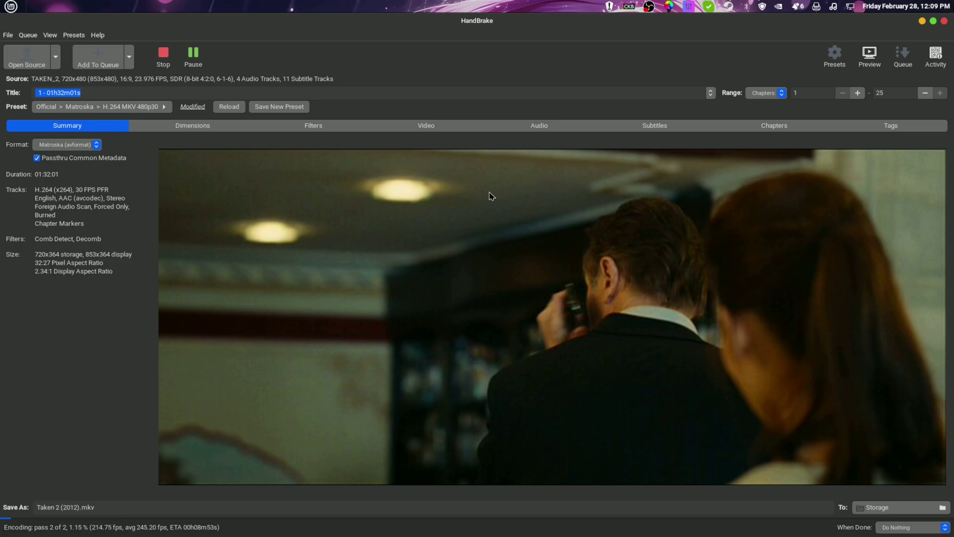
Step: Switch to the file manager, look at the output file on the Storage drive, and put the window away
mouse_move(363, 522)
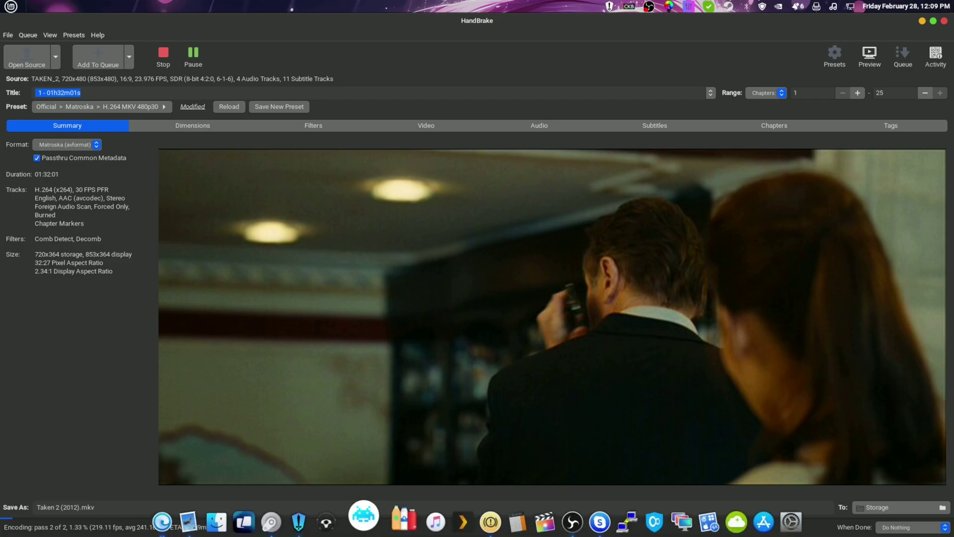
click(226, 520)
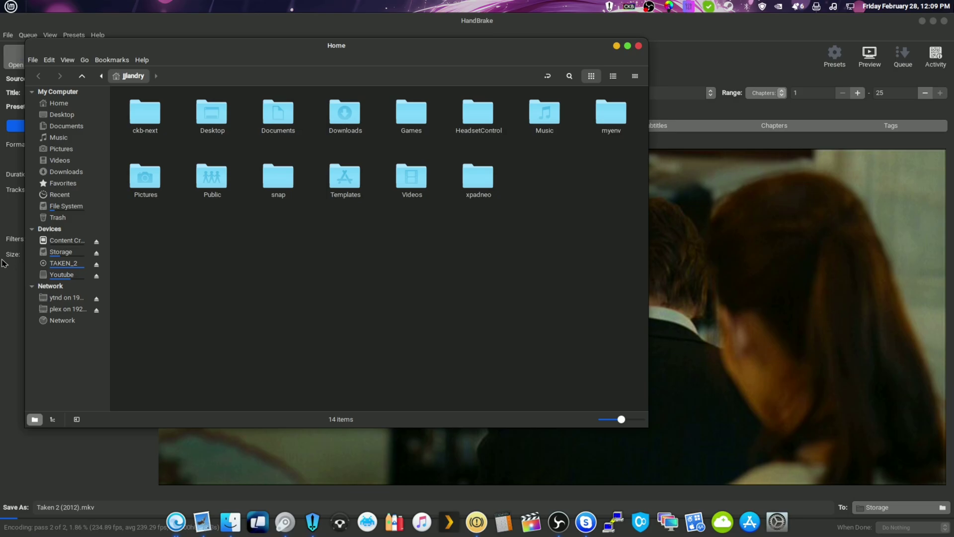
click(61, 252)
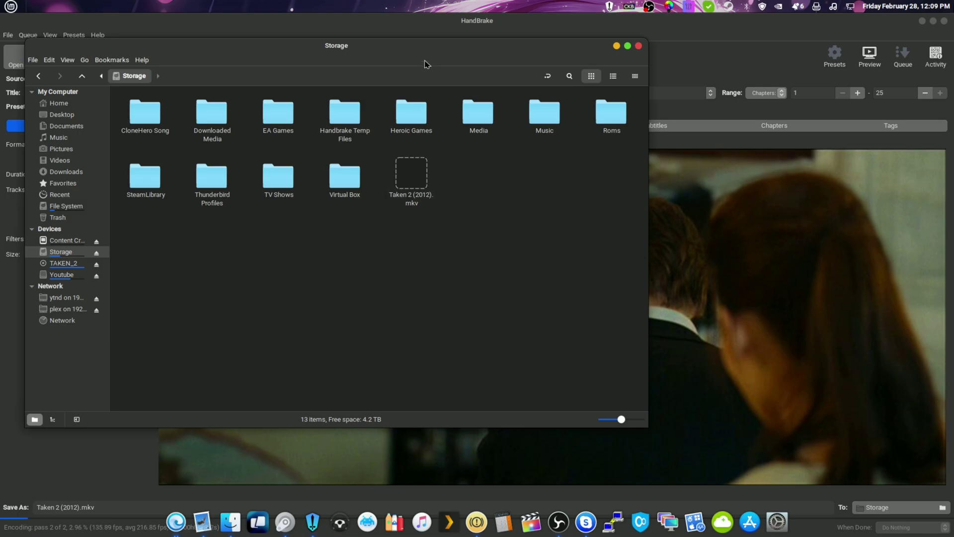
drag(426, 63, 463, 79)
click(652, 61)
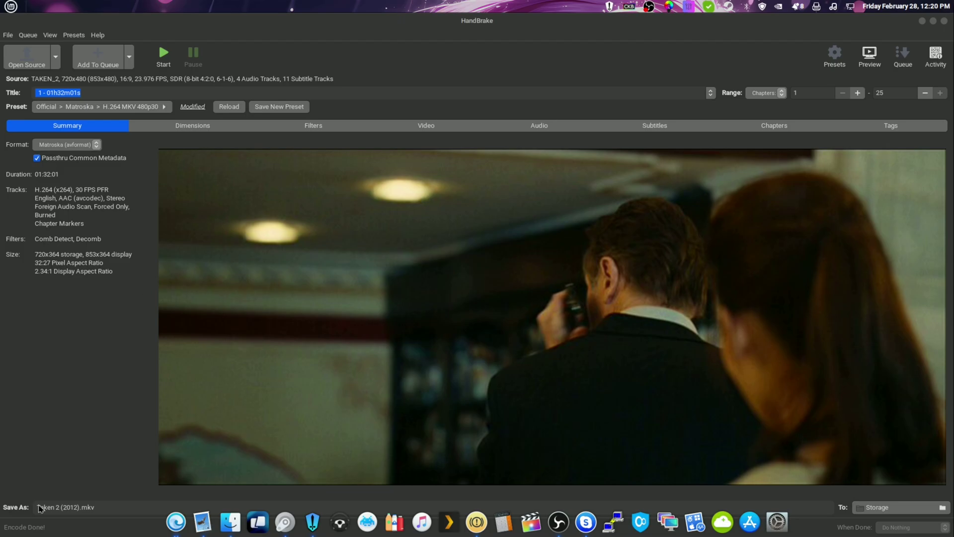
Step: Bring back the Storage folder and inspect the properties of Taken 2 (2012).mkv, including its file size
click(229, 519)
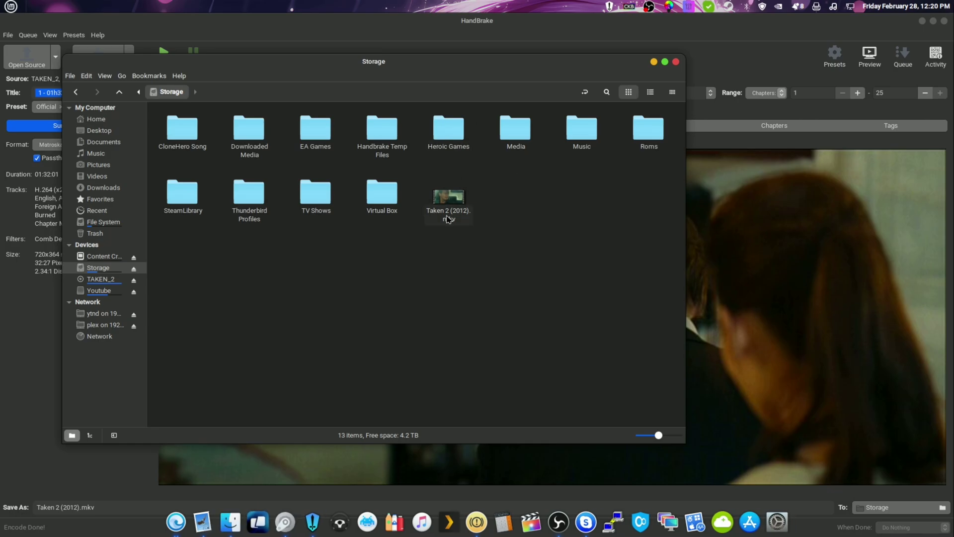
click(448, 211)
right_click(452, 203)
click(475, 344)
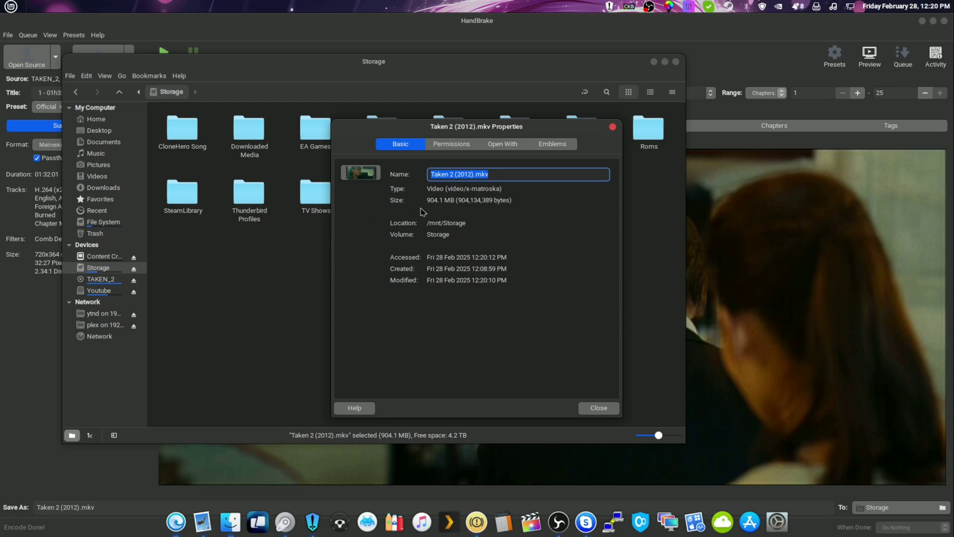
click(612, 127)
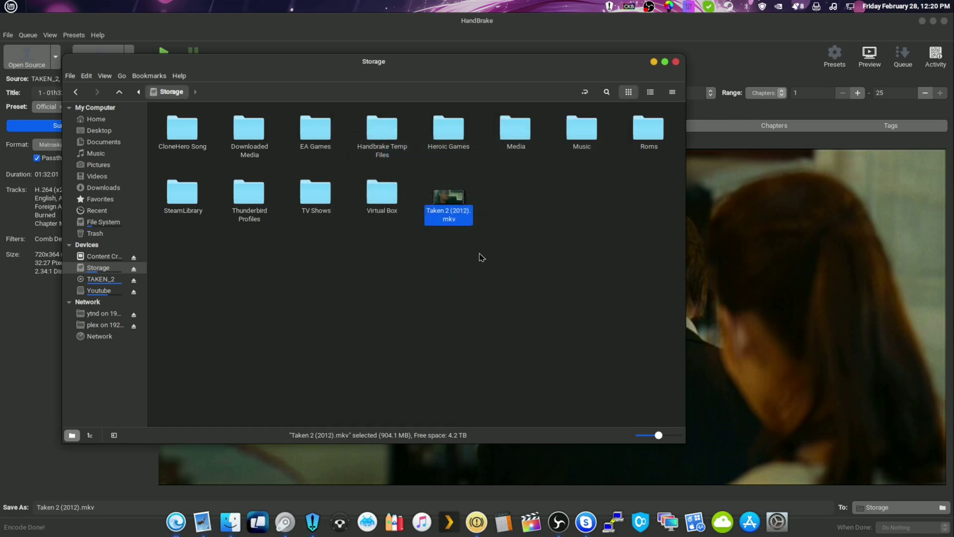